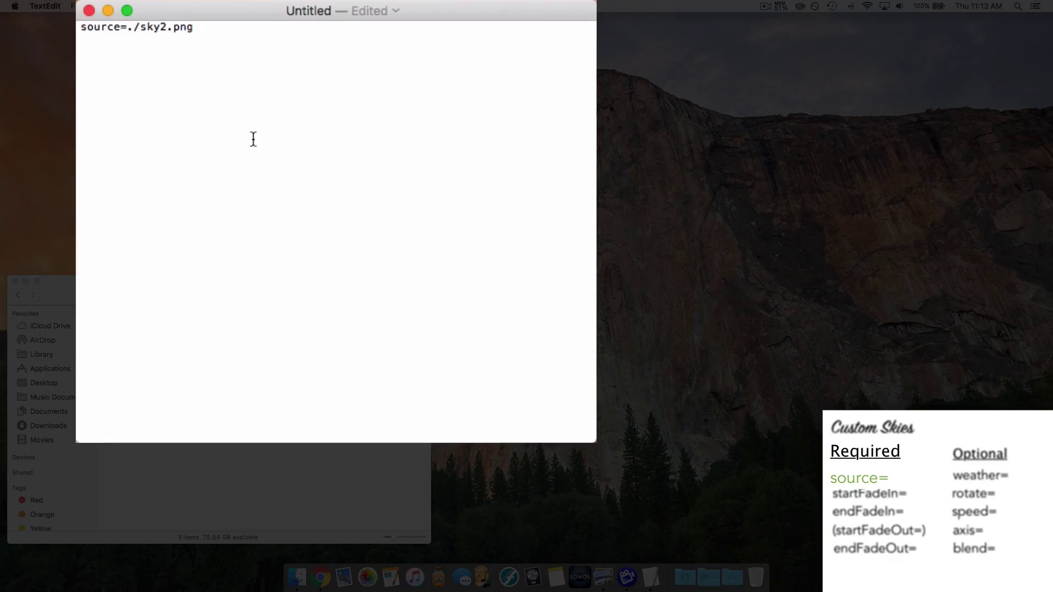
Start a second line reading startFadeIn= beneath the source line
key(Return)
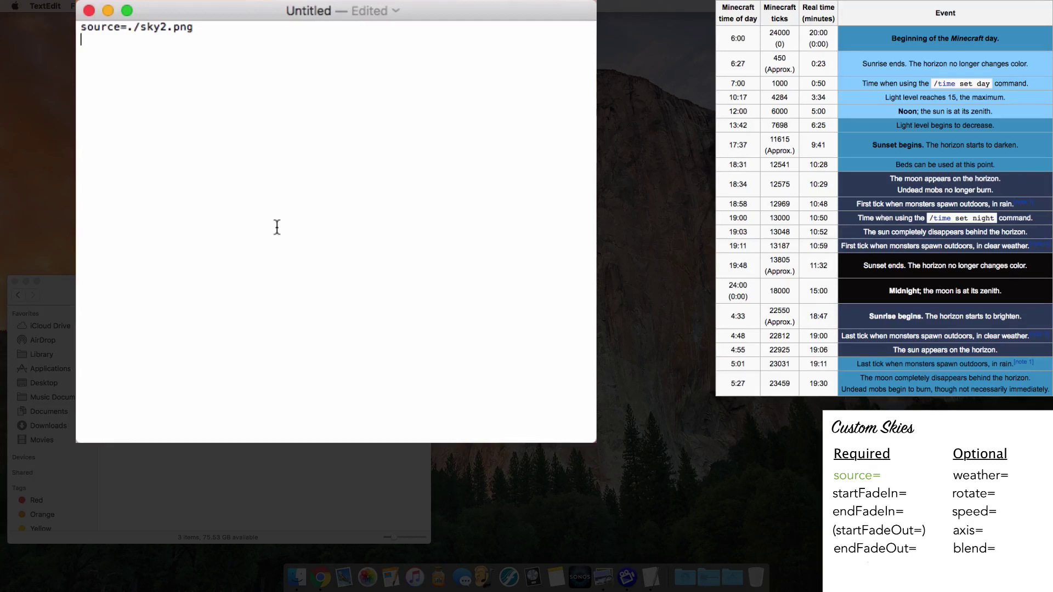
text(startFadeIn=)
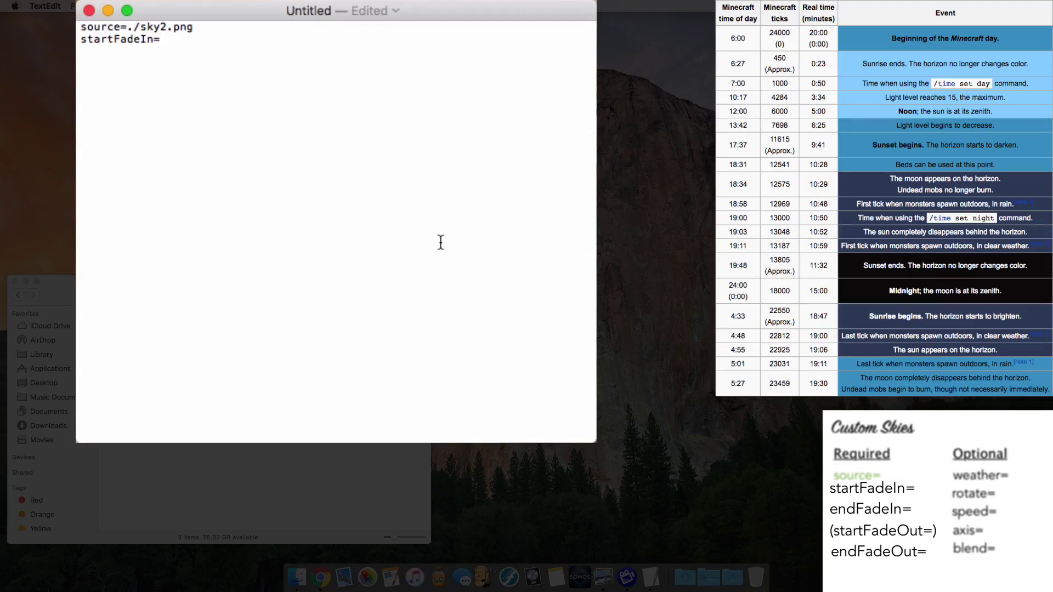
Fill in startFadeIn=4:50, then add endFadeIn=5:30 and endFadeOut=6:30 lines
text(4:50)
key(Return)
text(endFadeIn)
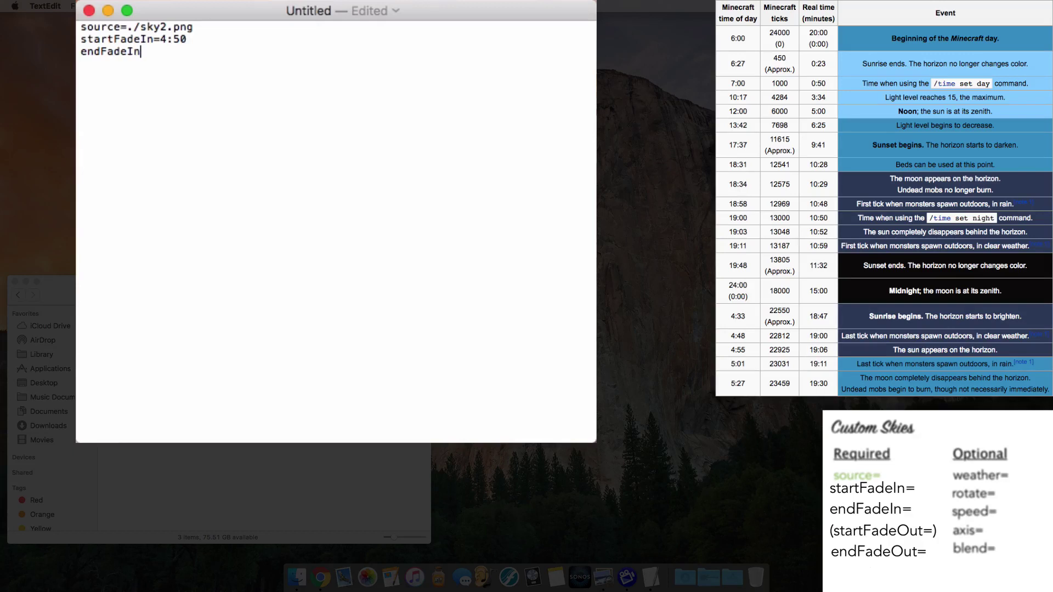
text(=)
text(5:30)
text(end)
text(Fade)
text(Out)
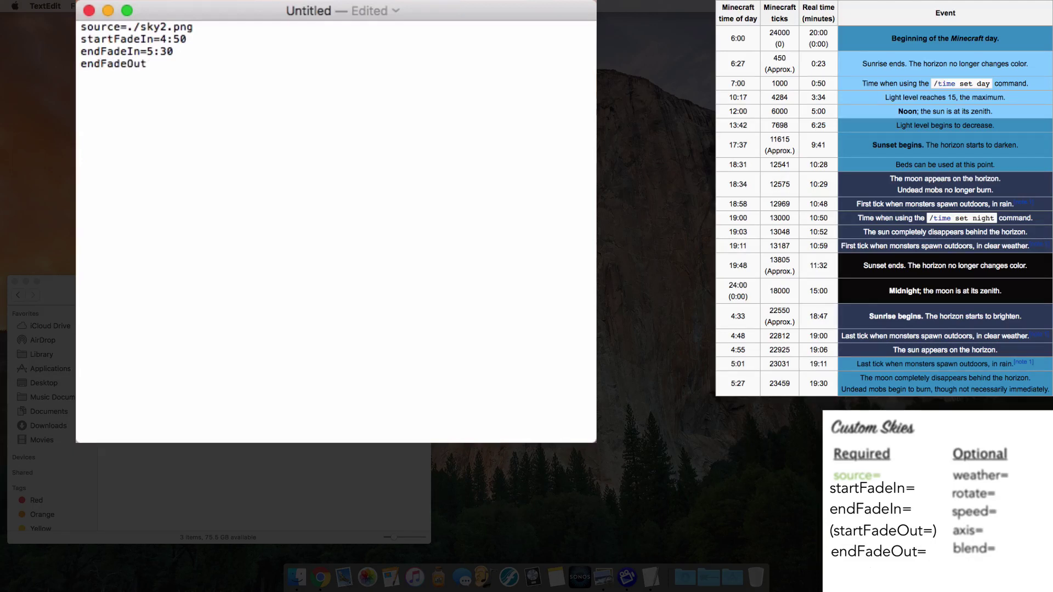
text(=)
text(6:30)
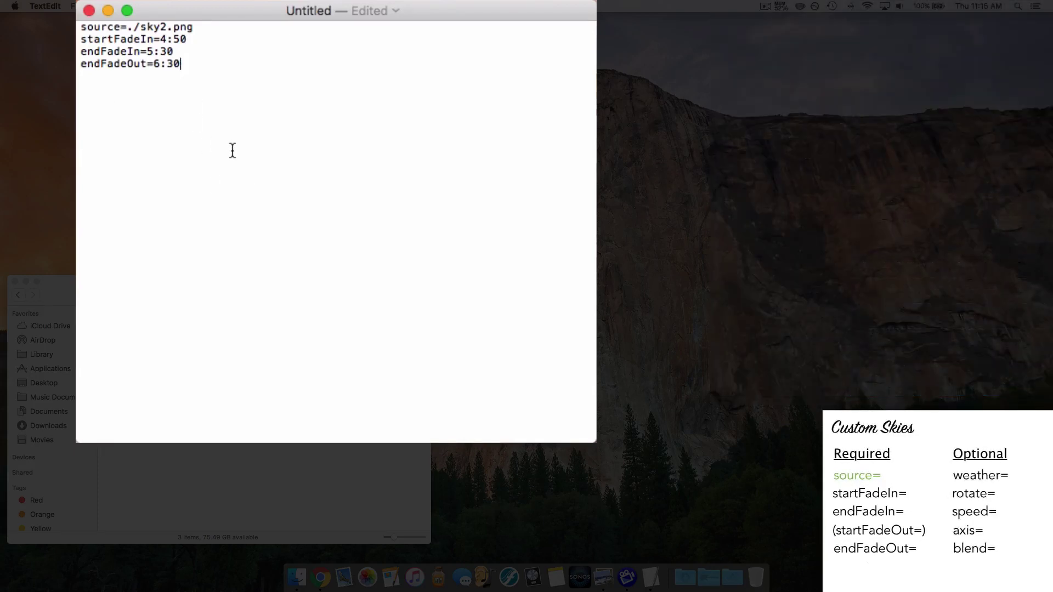
Save the document to the Desktop as sky1.properties in Western (Windows Latin 1) encoding
key(super+s)
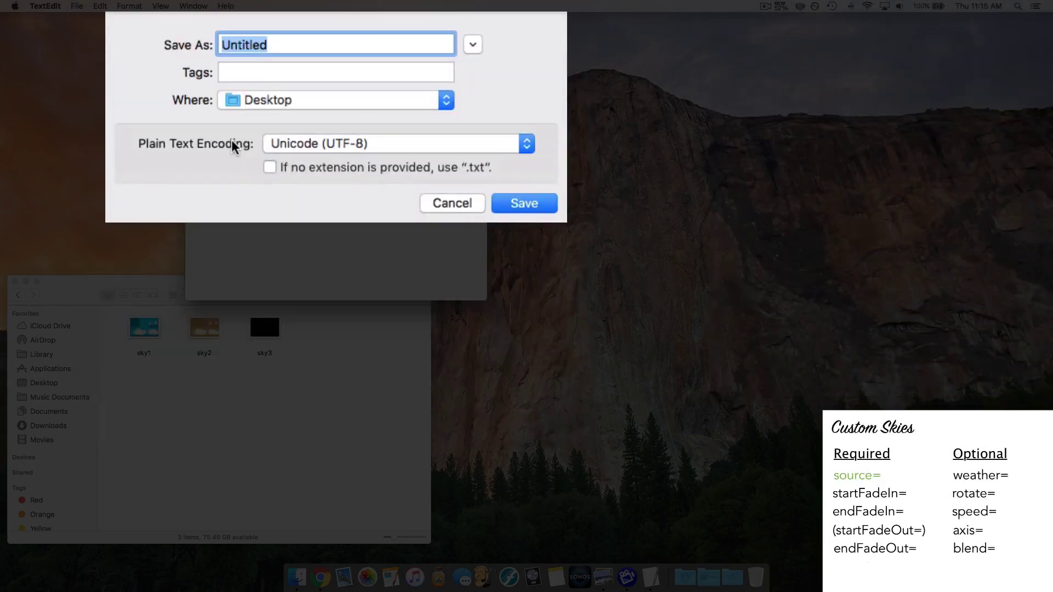
key(BackSpace)
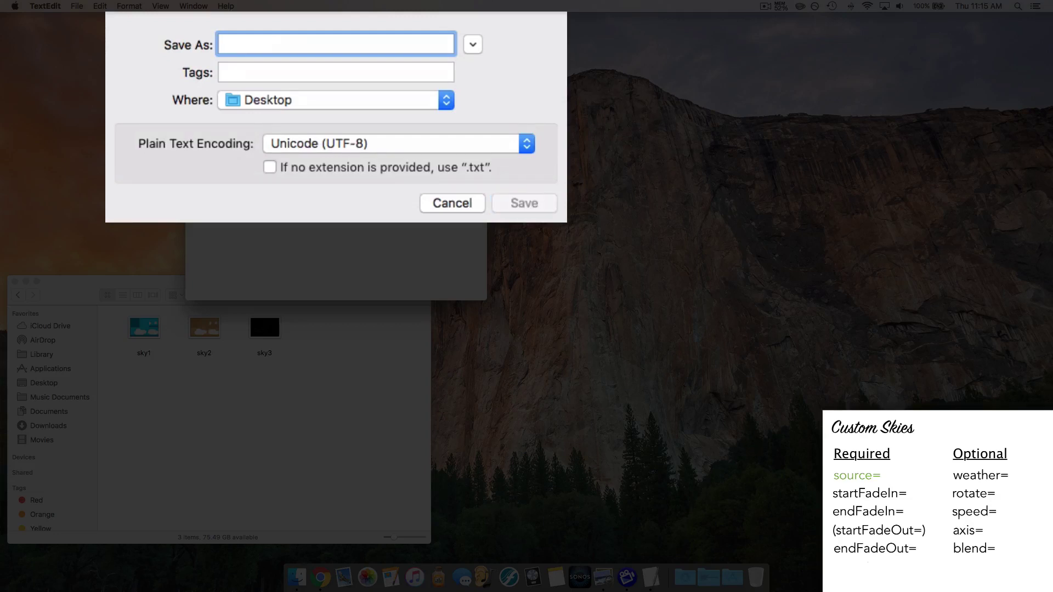
text(skty)
key(BackSpace)
key(BackSpace)
text(y)
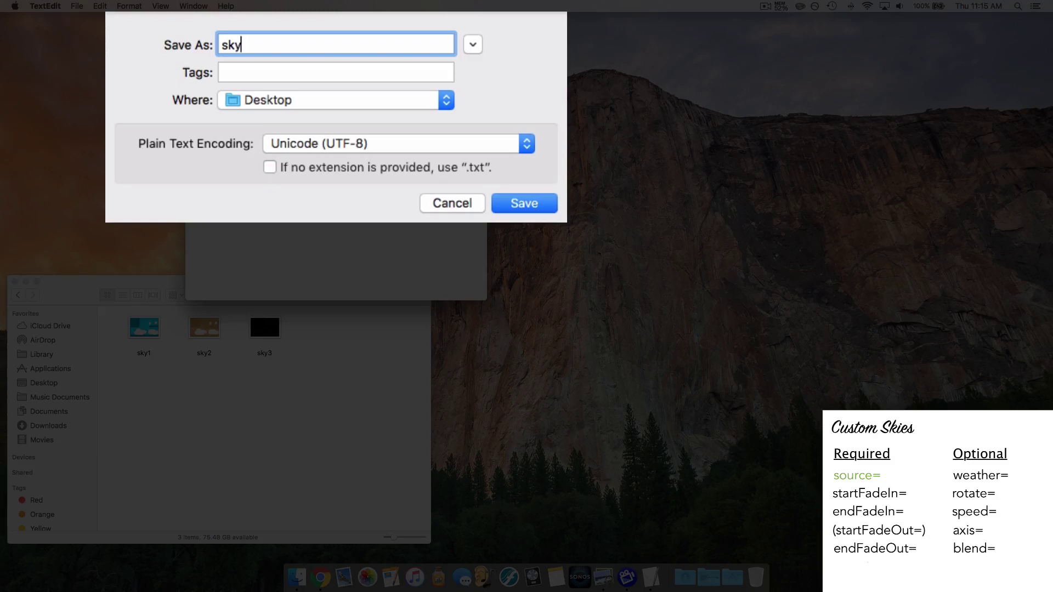
text(1.properties)
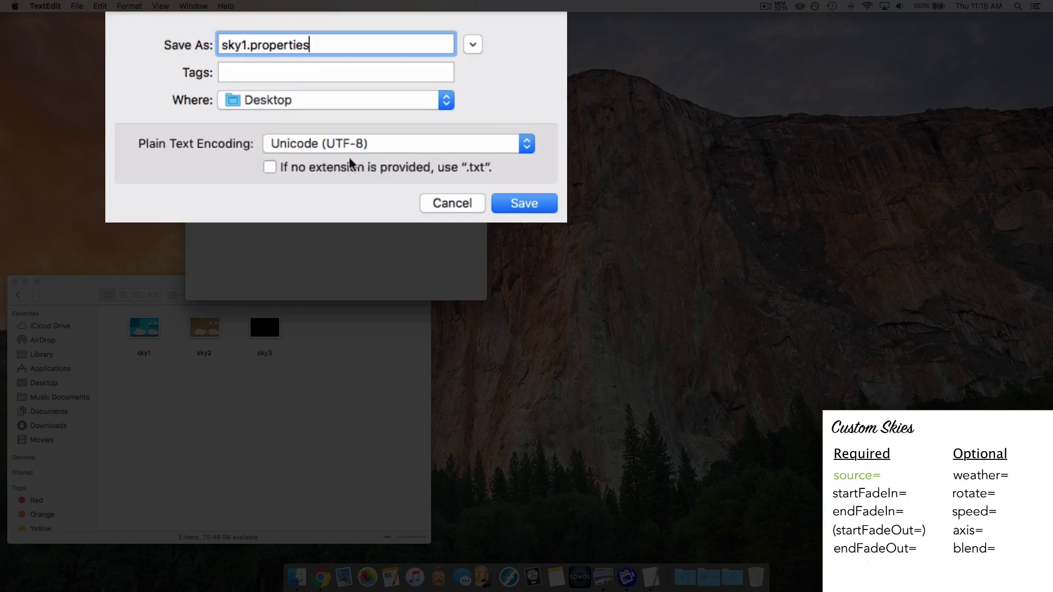
click(300, 144)
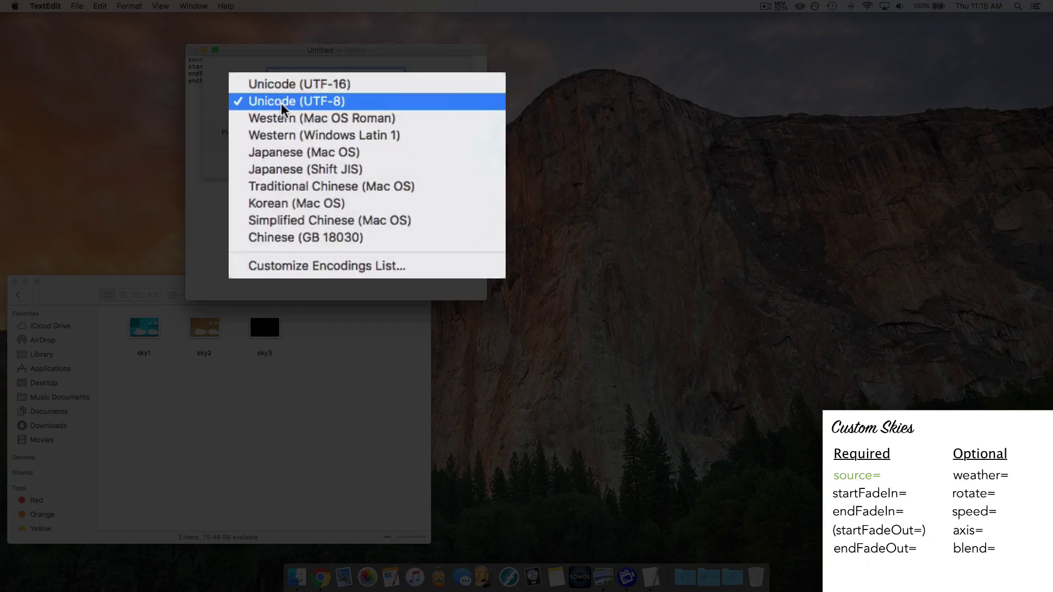
click(283, 135)
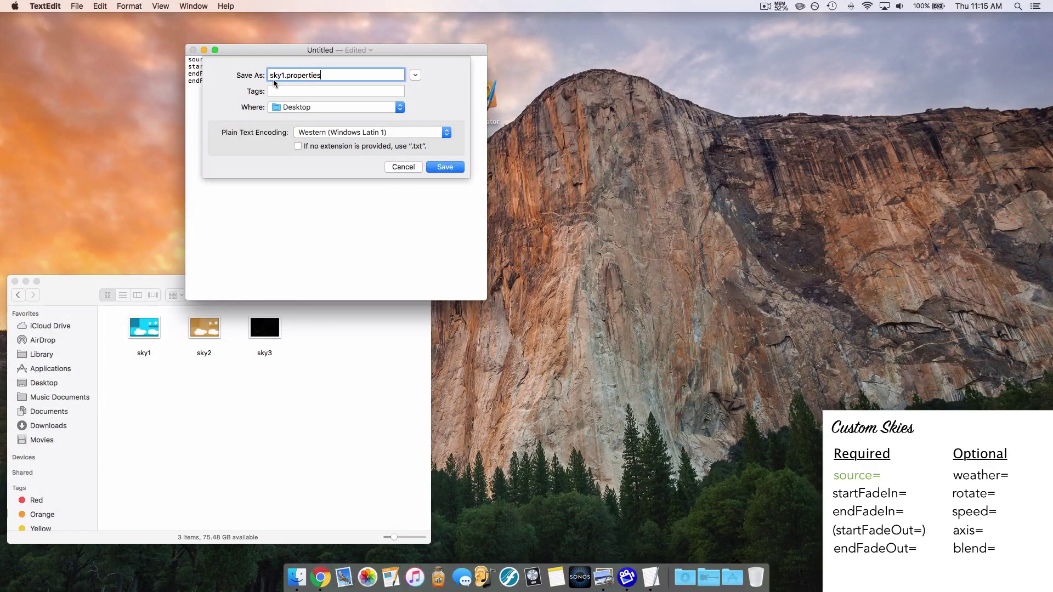
click(445, 167)
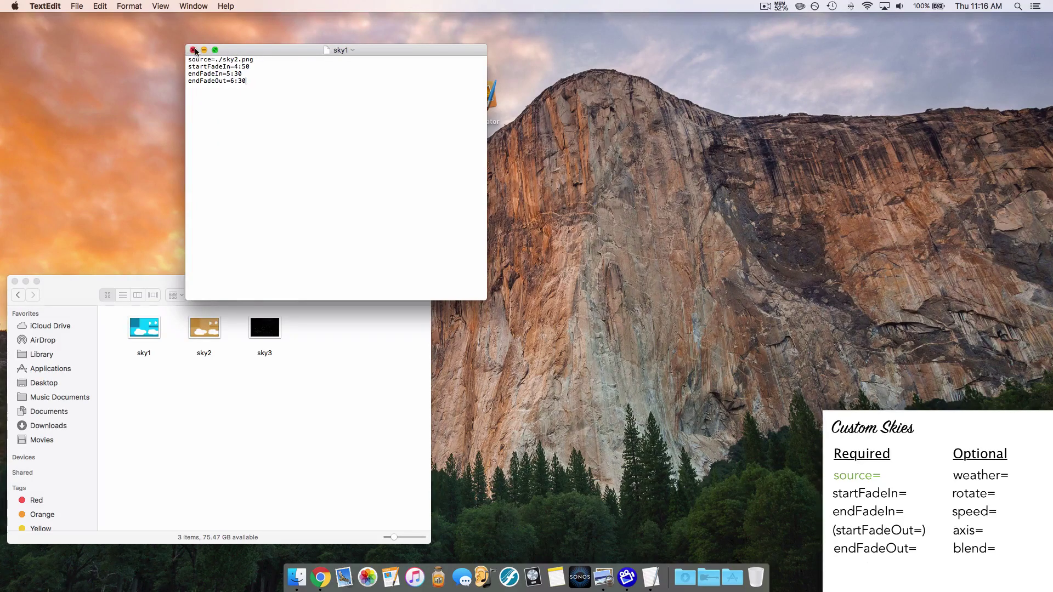
Close sky1 and move its file from the Desktop into the world0 folder
click(193, 50)
drag(1017, 36, 320, 341)
click(357, 334)
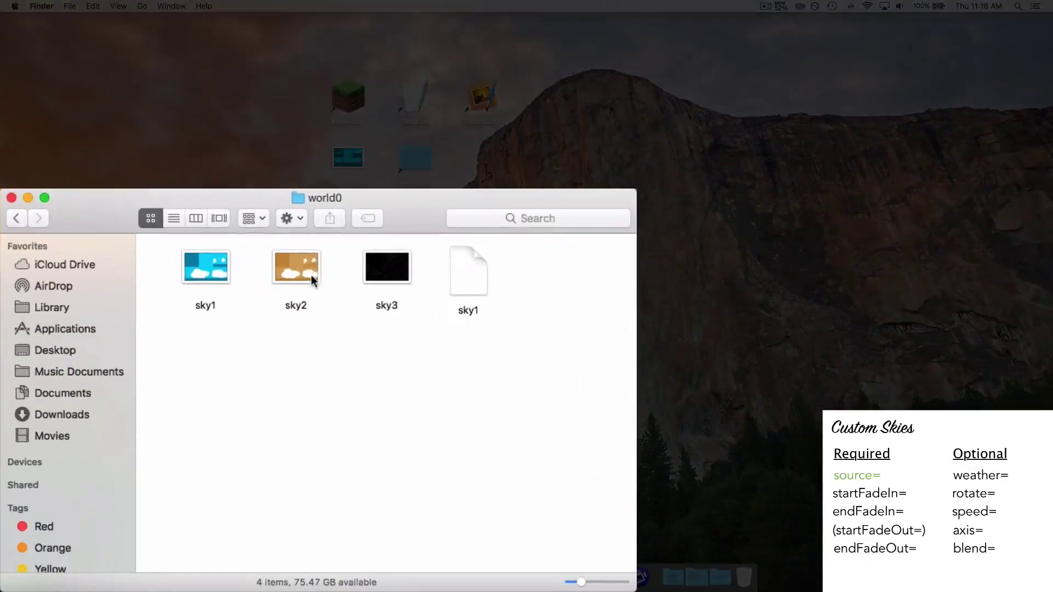
Point out the sky1 and sky2 images and the sky1 properties file in world0
click(313, 281)
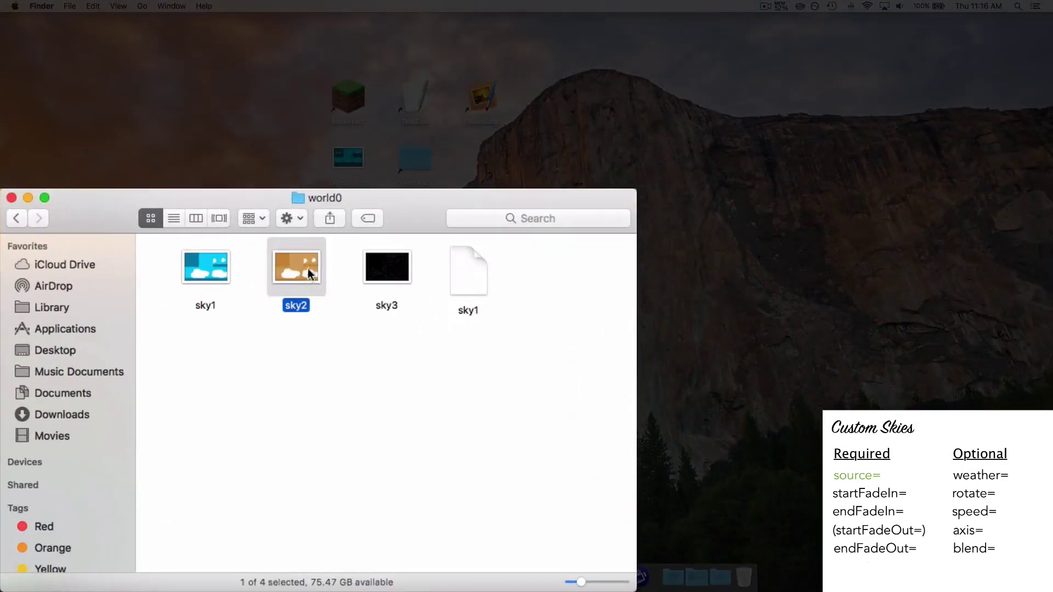
click(317, 321)
click(301, 288)
click(329, 311)
click(485, 268)
click(512, 278)
click(477, 283)
click(519, 292)
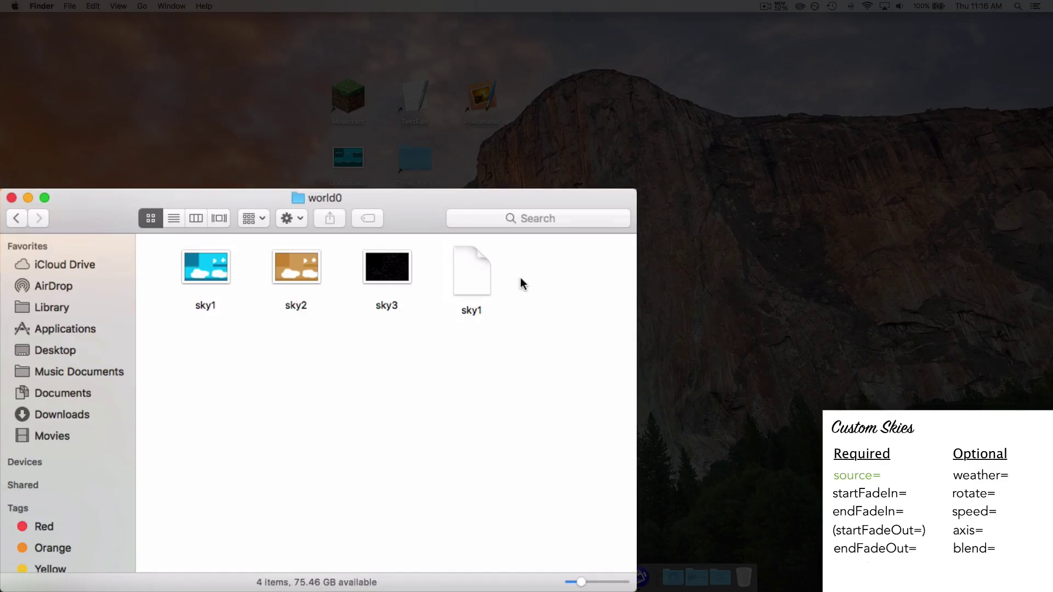
click(208, 274)
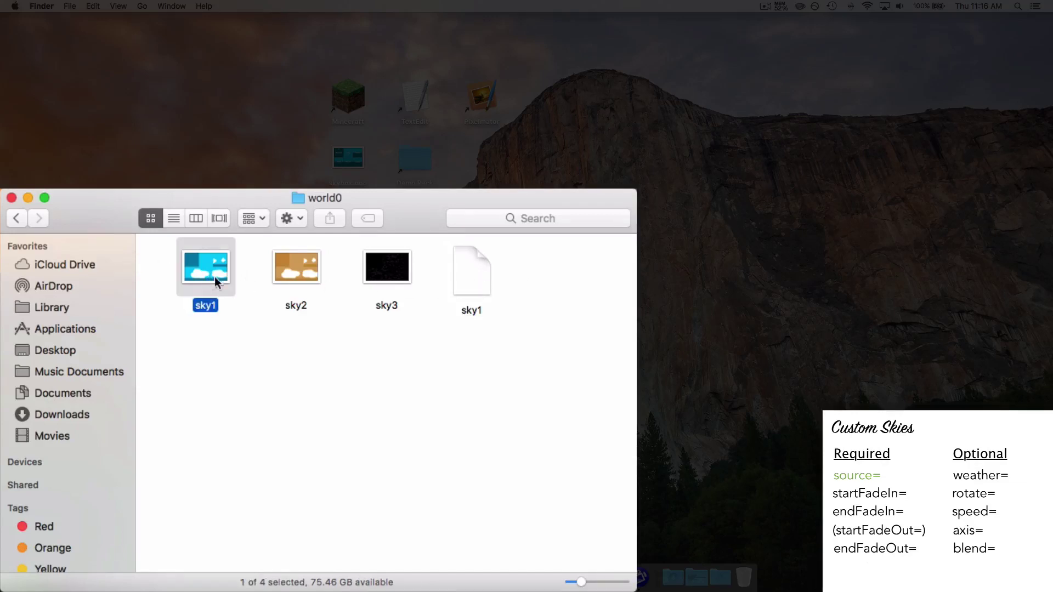
click(237, 328)
click(284, 272)
click(259, 317)
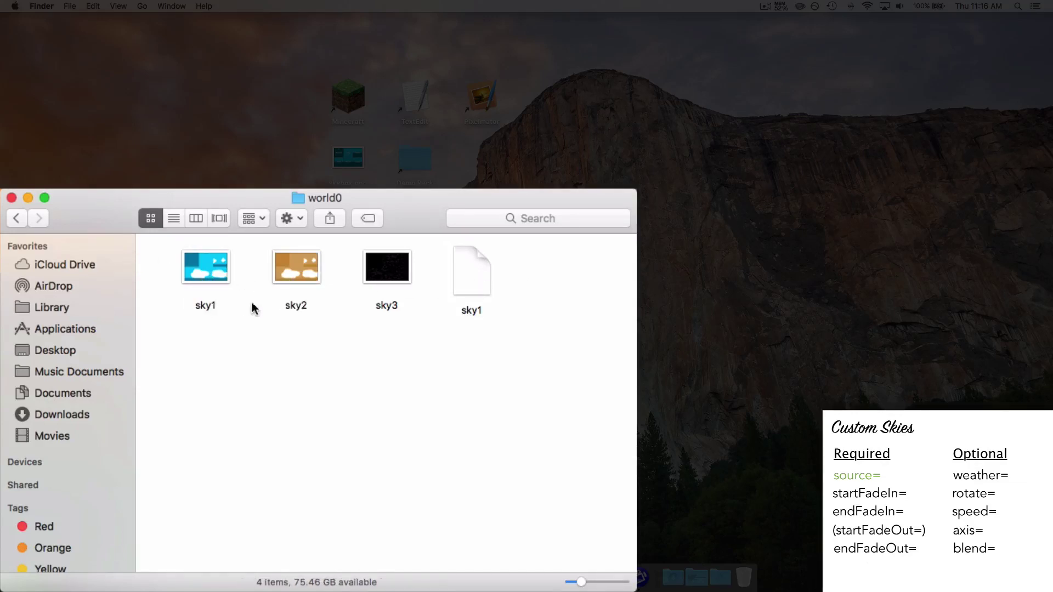
click(197, 287)
click(226, 306)
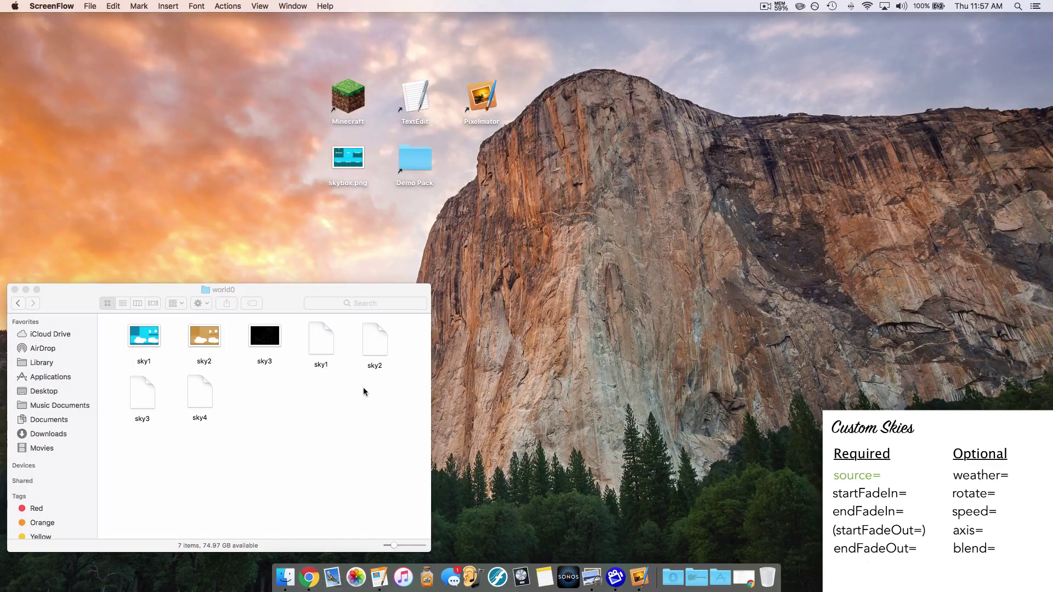
Open sky1 and sky2 from world0 to review their settings, closing each afterward
click(291, 308)
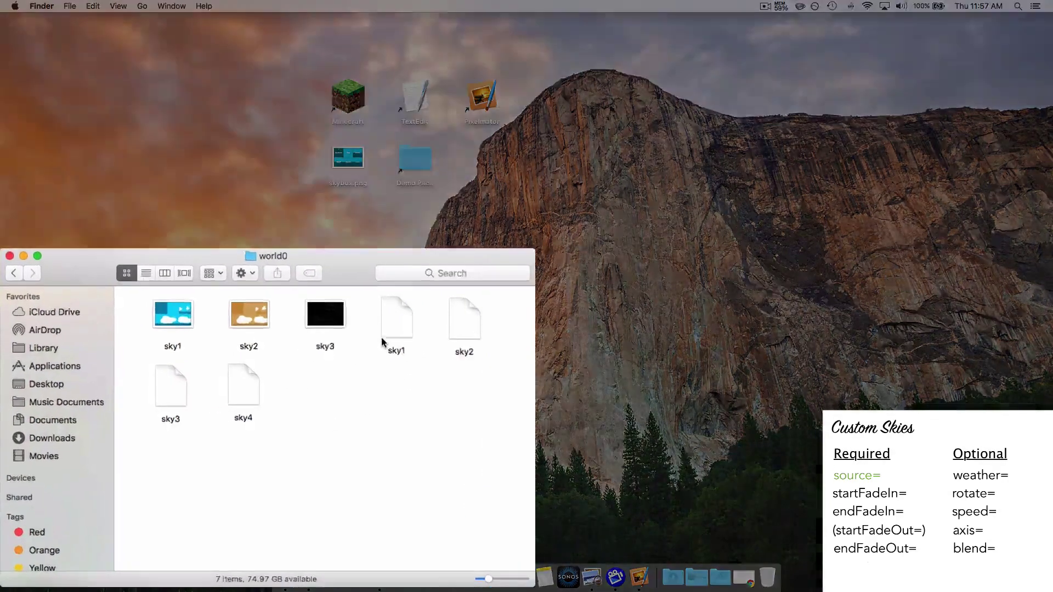
click(322, 342)
double_click(322, 359)
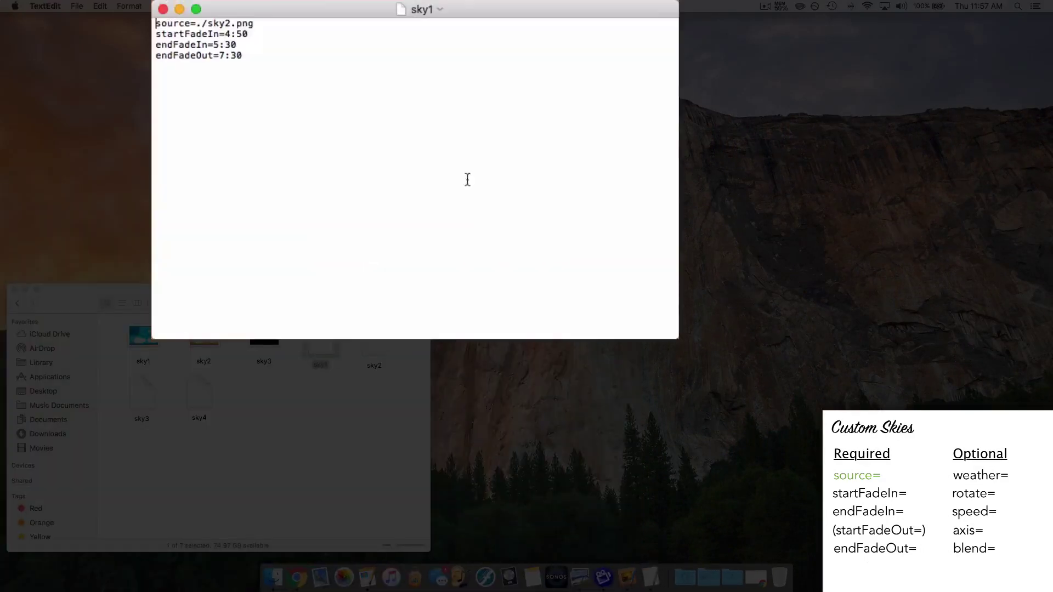
click(155, 9)
double_click(376, 351)
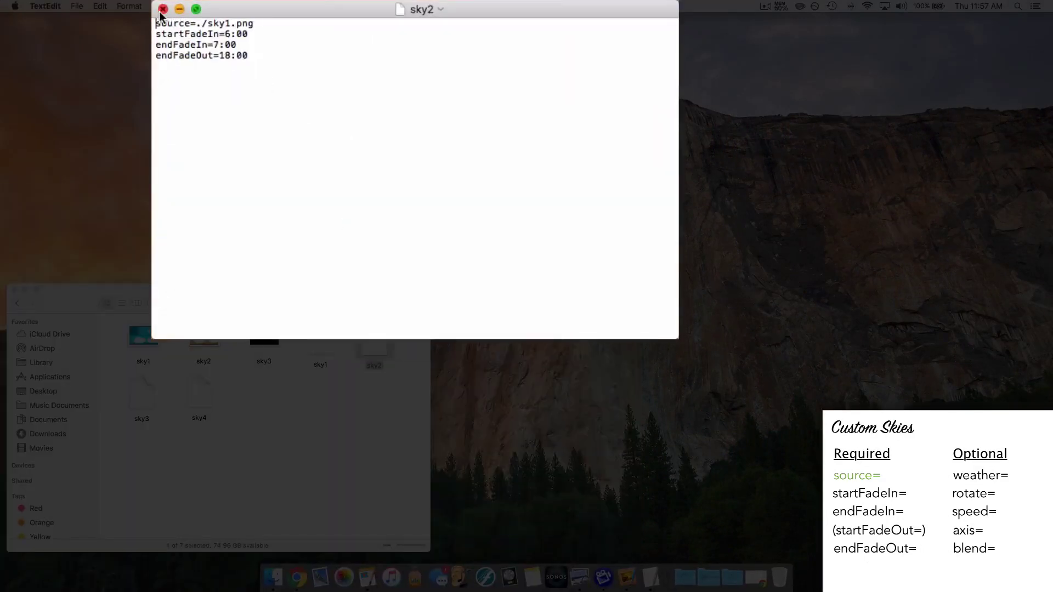
click(163, 9)
Review sky3 and sky4 the same way, closing each after reading it
double_click(145, 385)
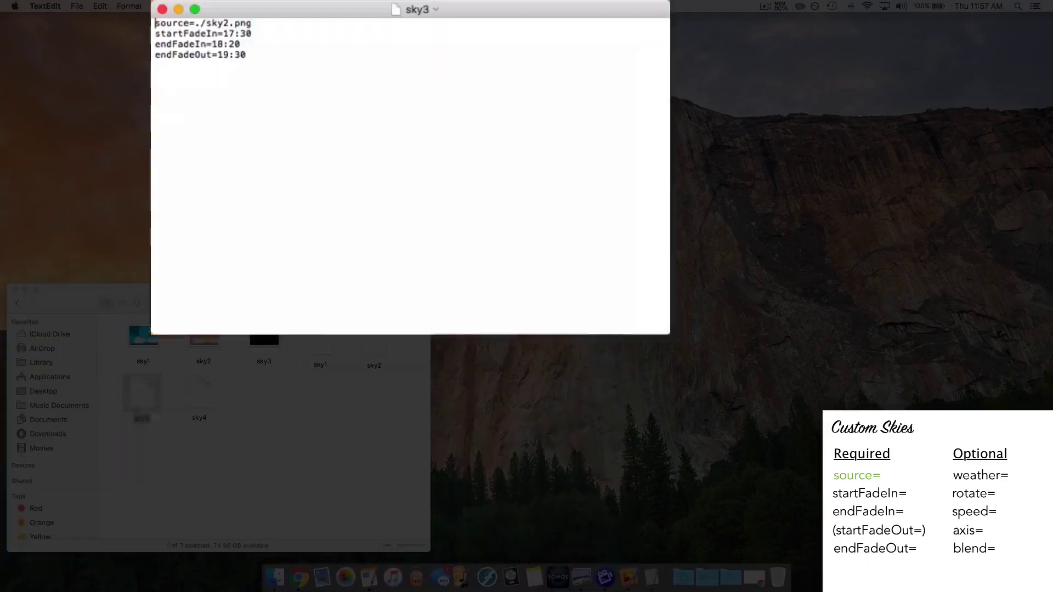
click(160, 9)
double_click(199, 391)
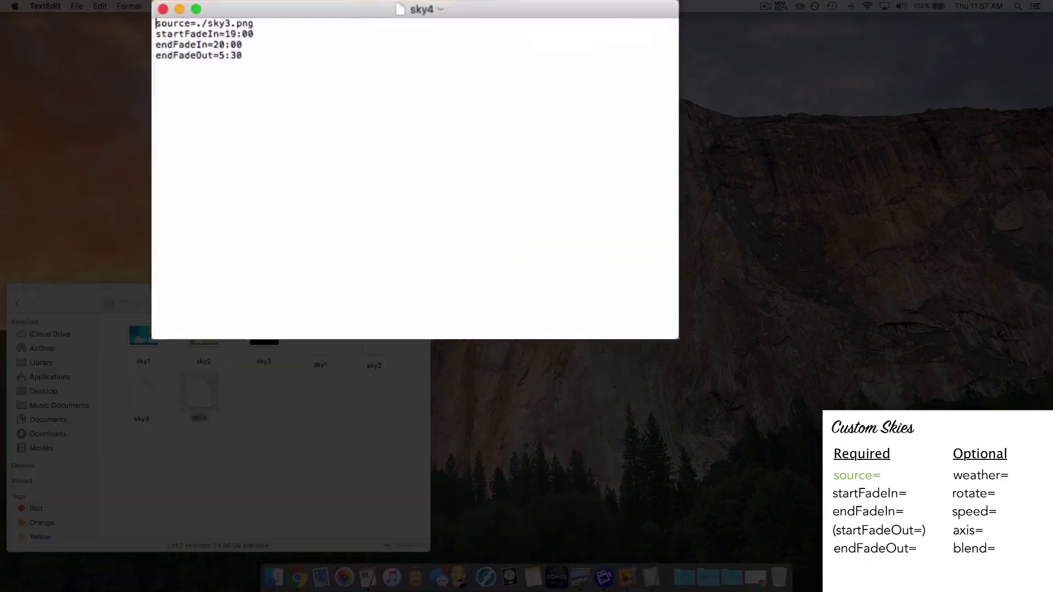
click(162, 9)
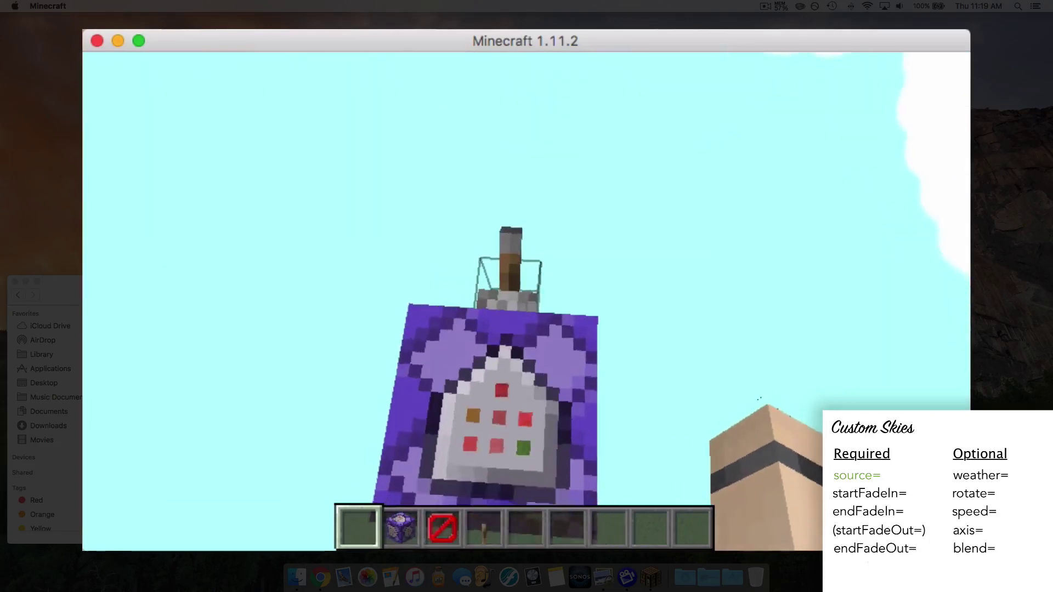
Inspect the command block's /time add 25 command and close it unchanged
right_click(527, 302)
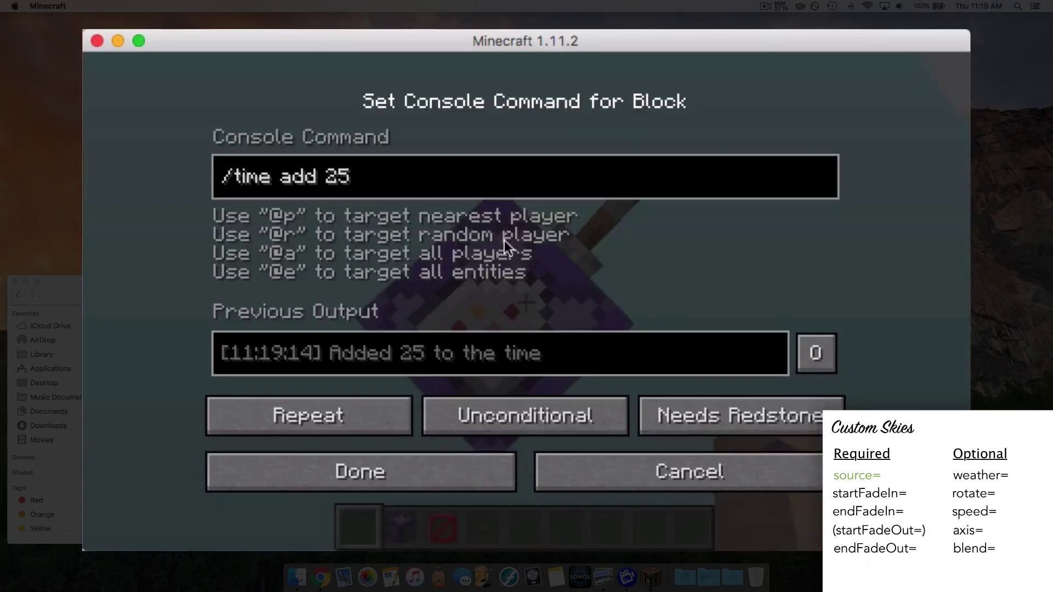
click(367, 472)
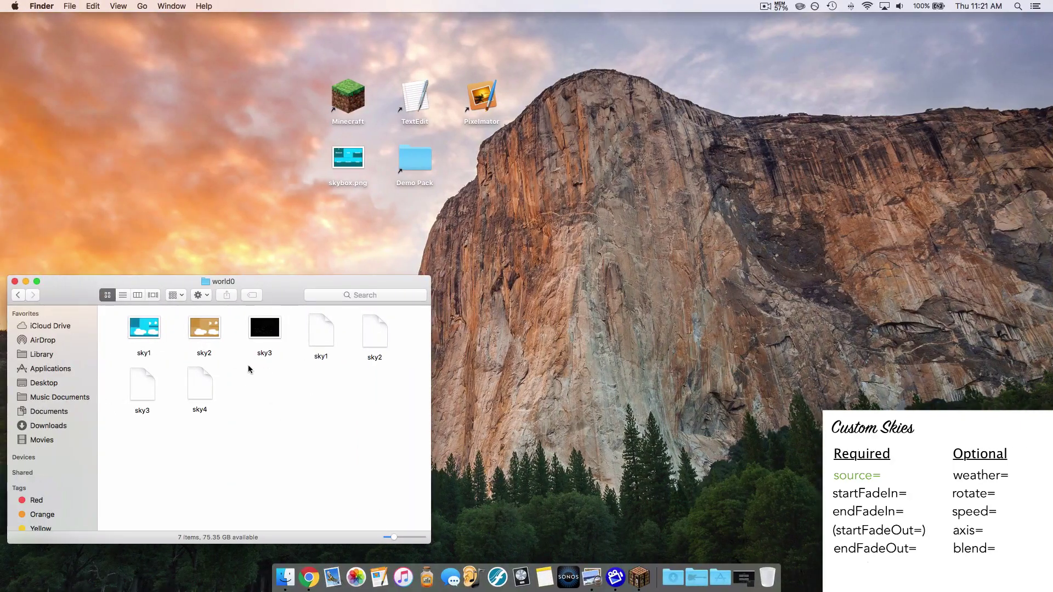
Open sky2 in TextEdit and move its window down and to the left
click(368, 337)
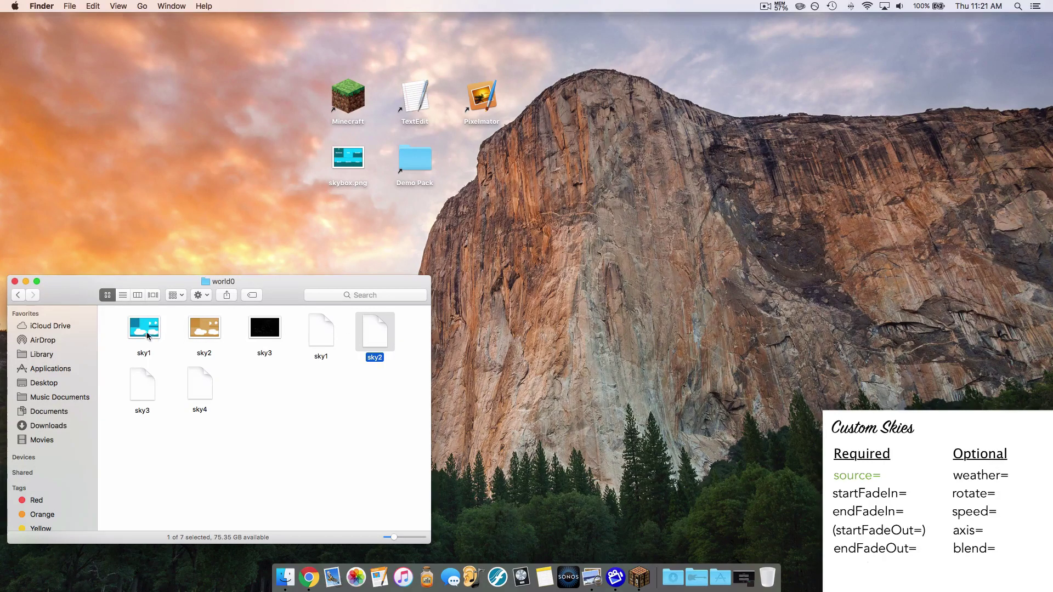
double_click(374, 326)
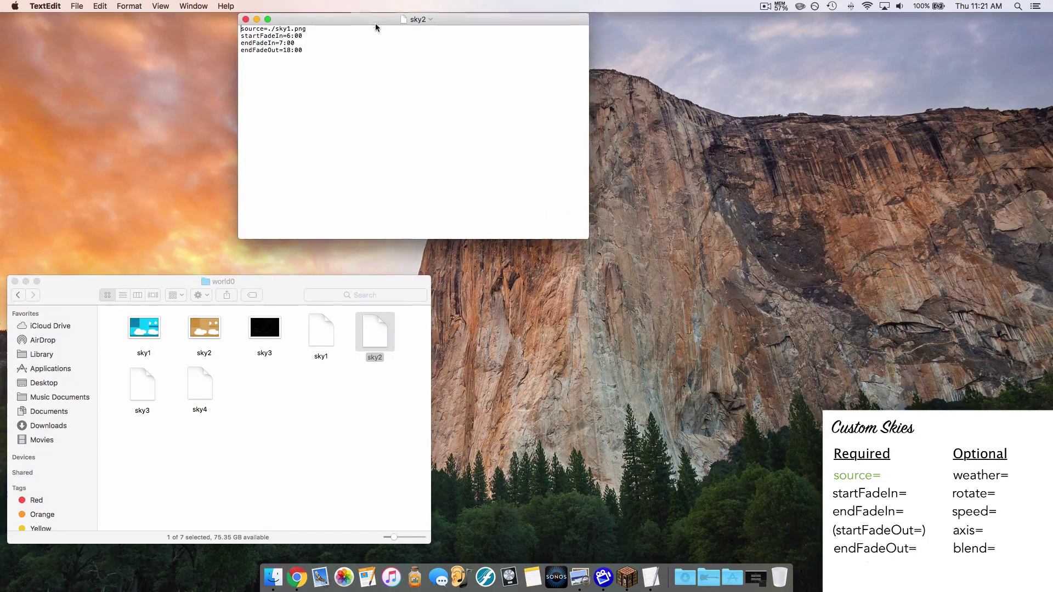
drag(380, 20, 339, 40)
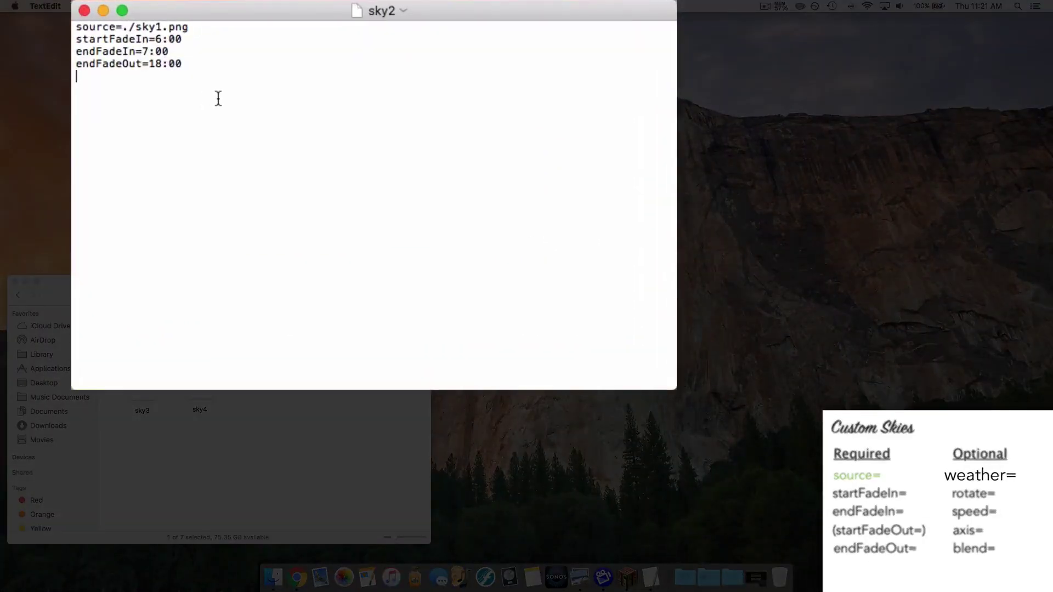
Type a trial weather=clear line, then delete the whole line again
text(eather=)
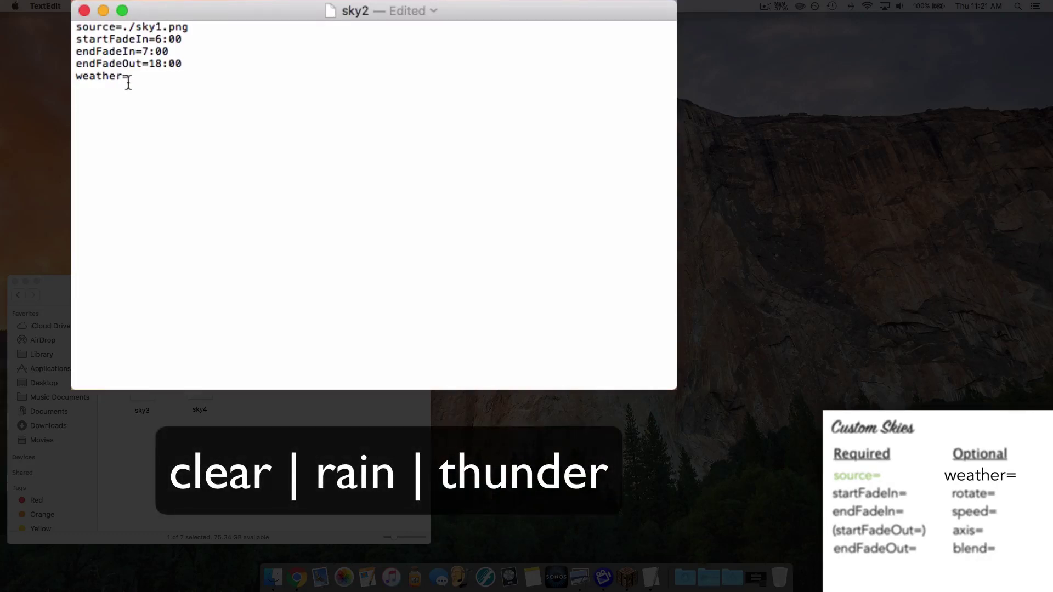
text(clear)
key(BackSpace)
key(BackSpace)
triple_click(77, 81)
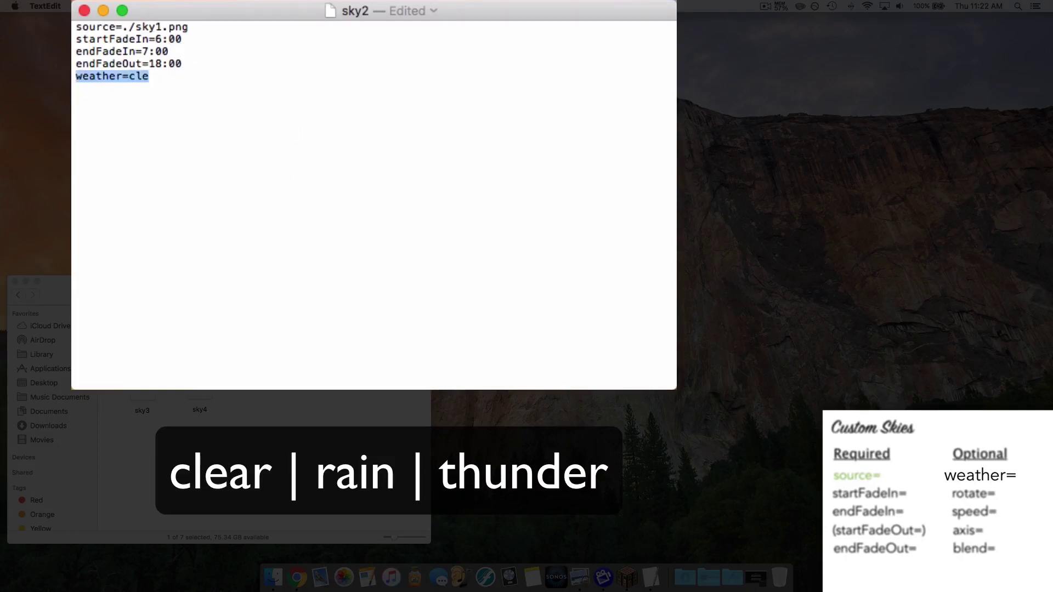
key(BackSpace)
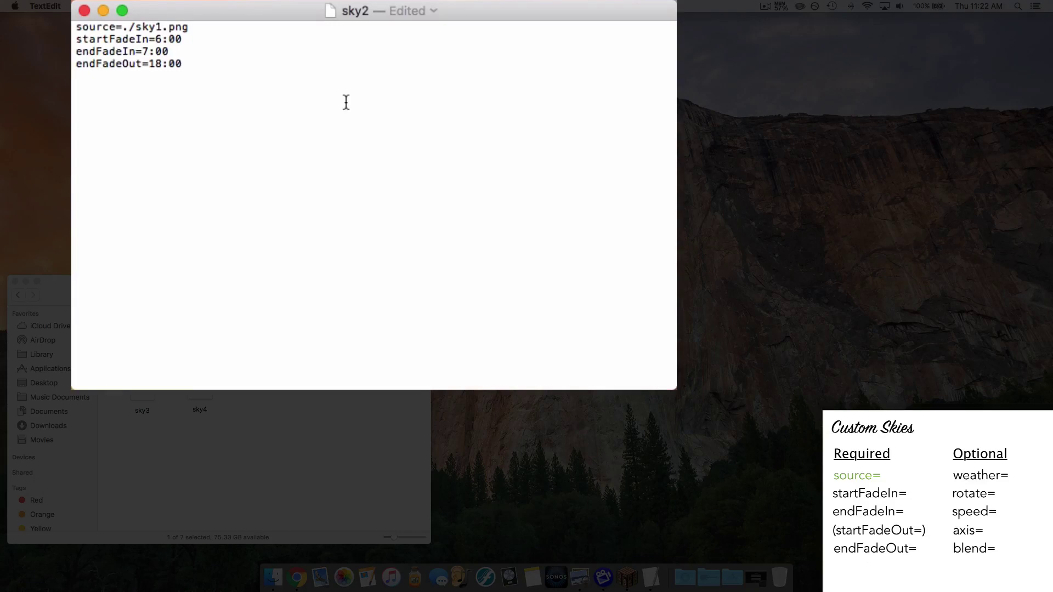
Append rotate=true and speed=1 lines to sky2, correcting an initial rotate=false
text(rot)
text(false)
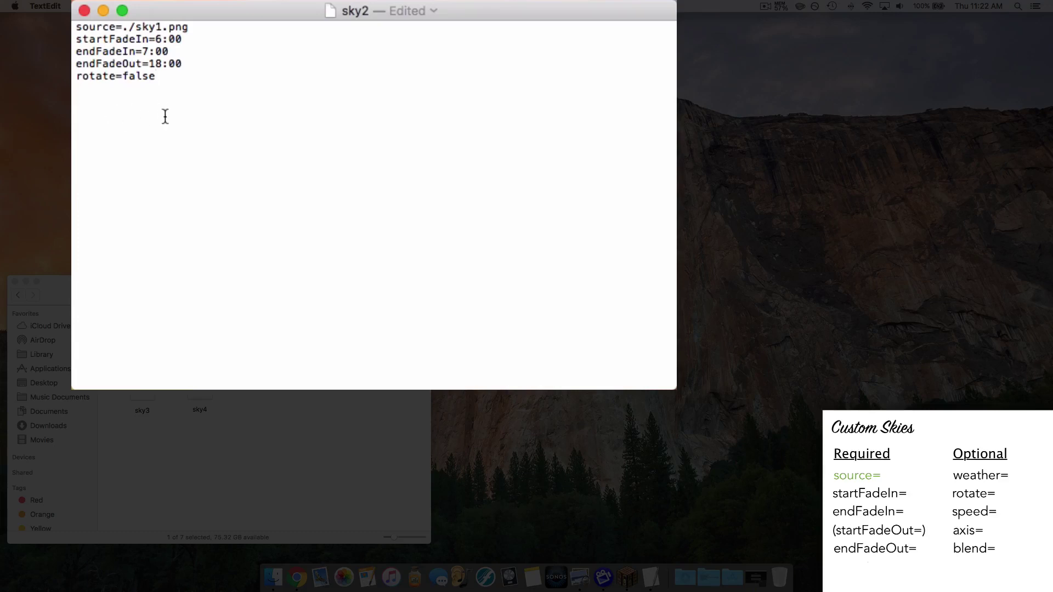
key(BackSpace)
key(BackSpace)
key(BackSpace)
key(BackSpace)
key(BackSpace)
text(true)
key(Return)
text(speed=1)
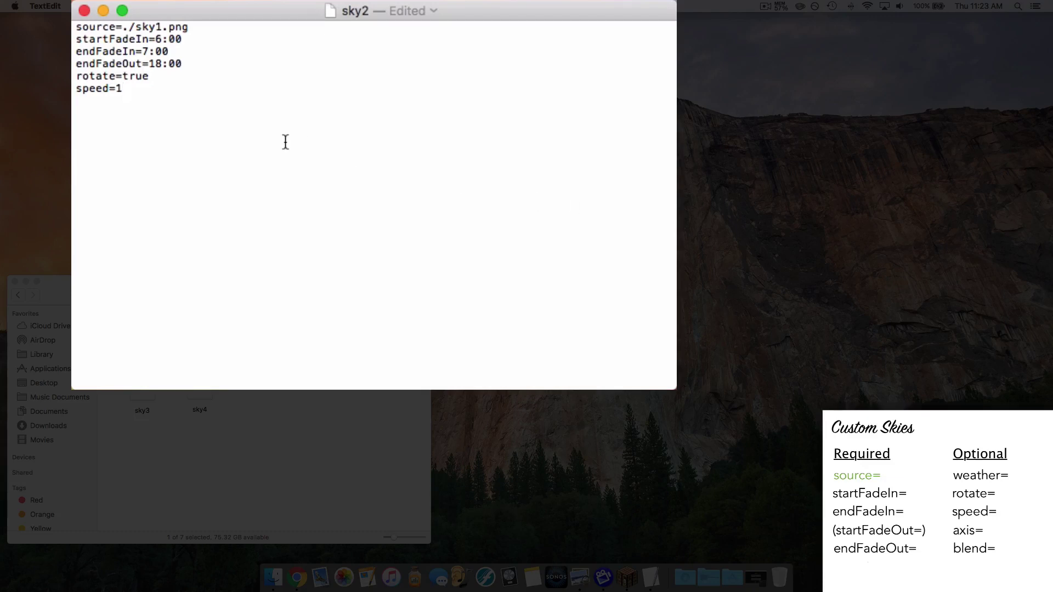
key(BackSpace)
text(2)
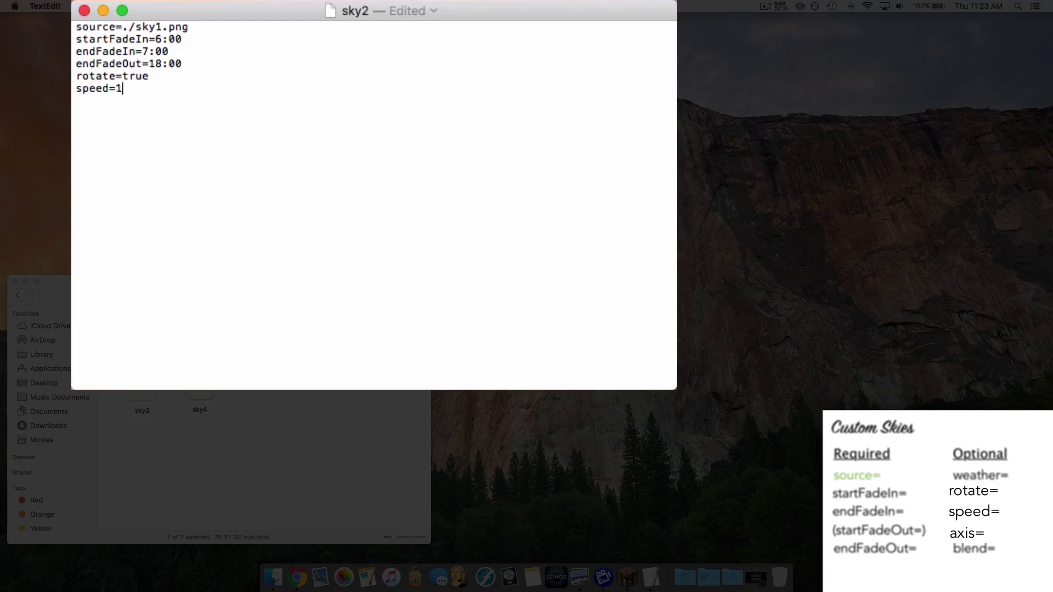